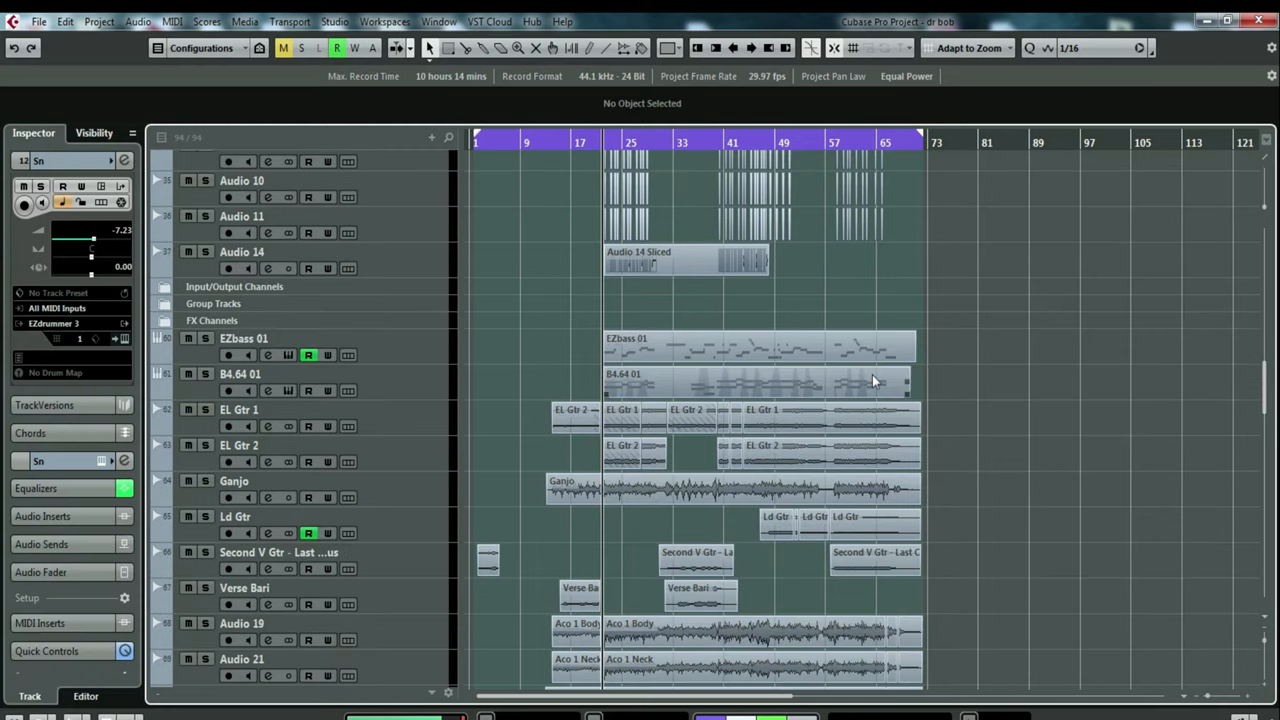
- Play the song briefly to hear the mix, then stop playback
key(space)
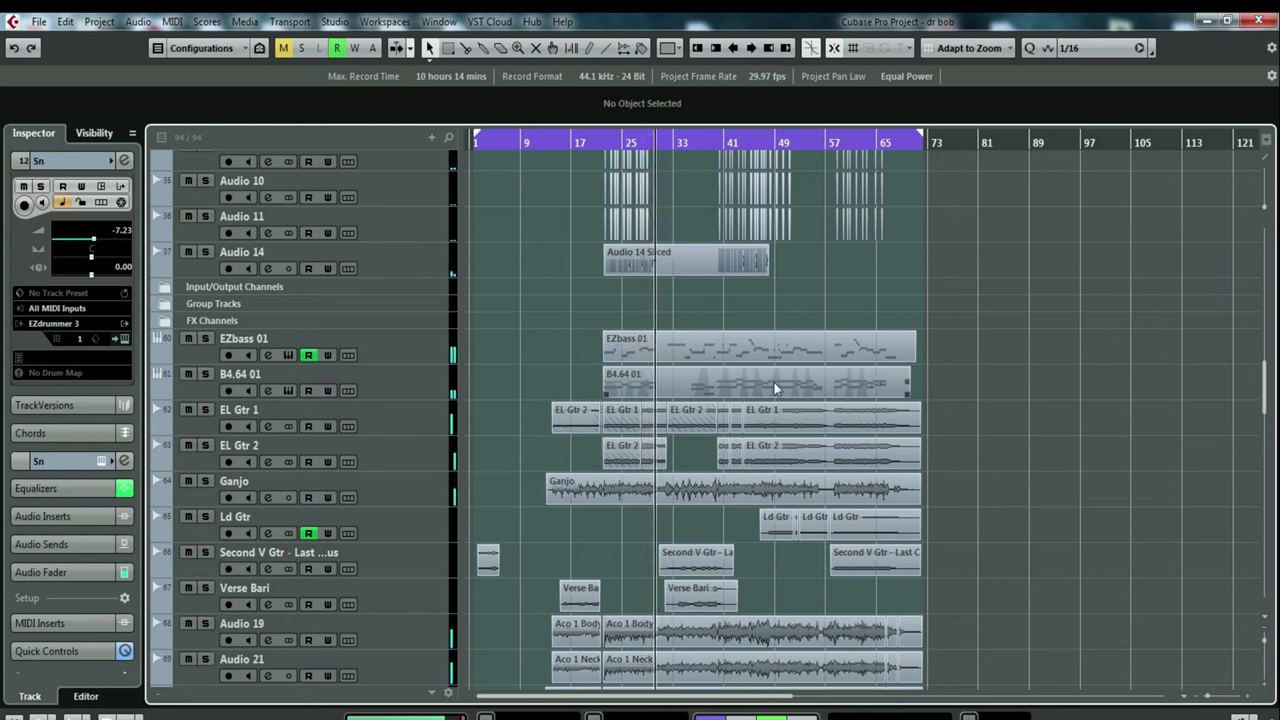
key(space)
scroll(773, 381, down, 5)
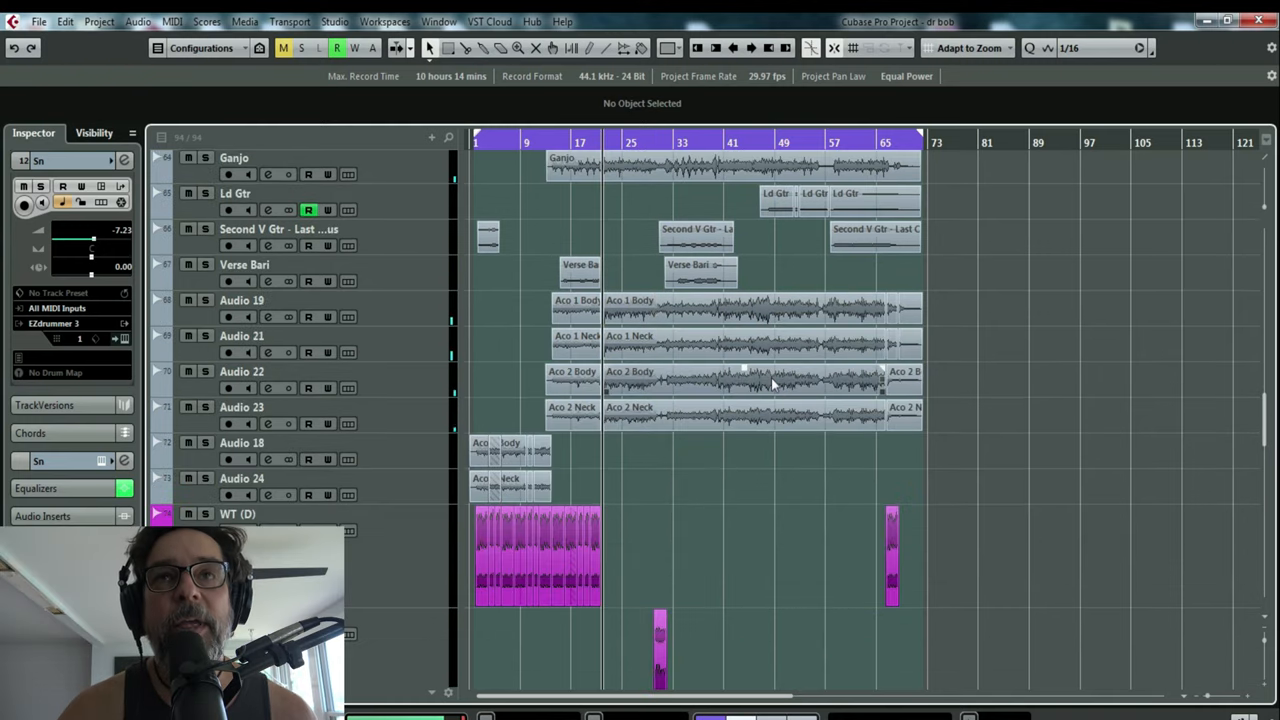
scroll(771, 378, down, 5)
scroll(771, 377, down, 3)
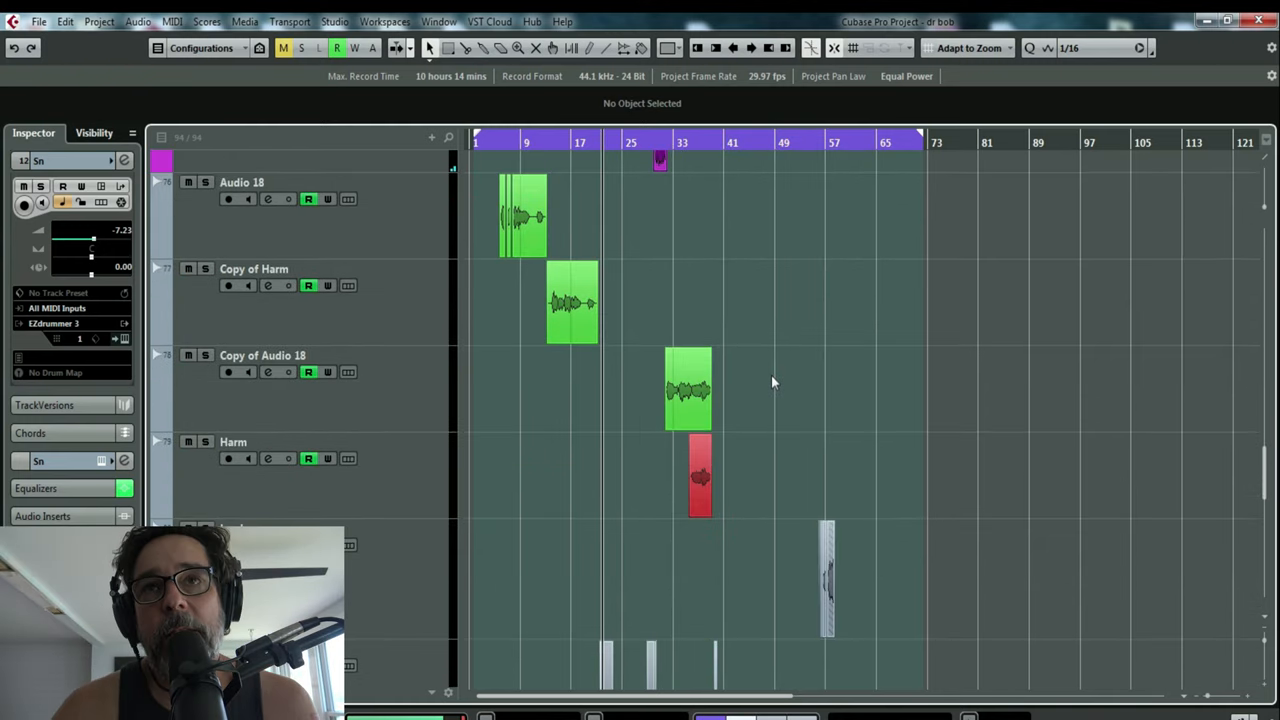
scroll(770, 371, down, 5)
scroll(627, 390, down, 3)
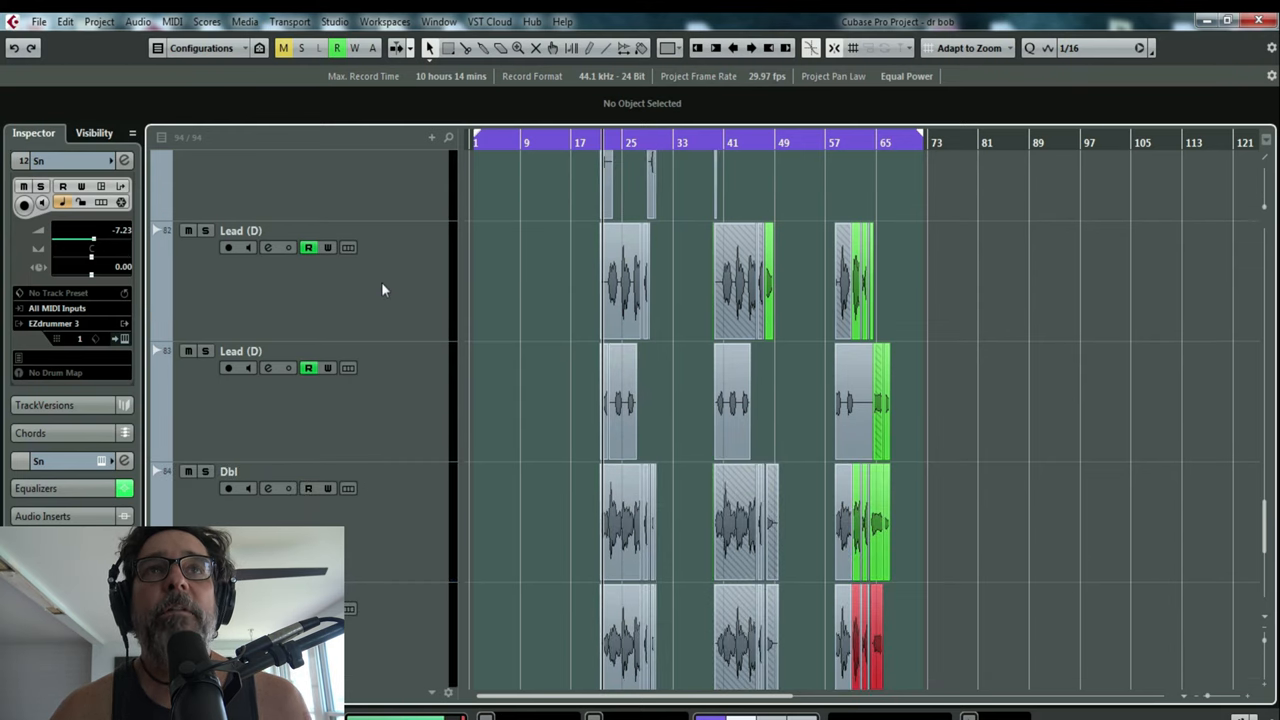
- Select the upper Lead (D) vocal track and bring up its channel settings
click(307, 262)
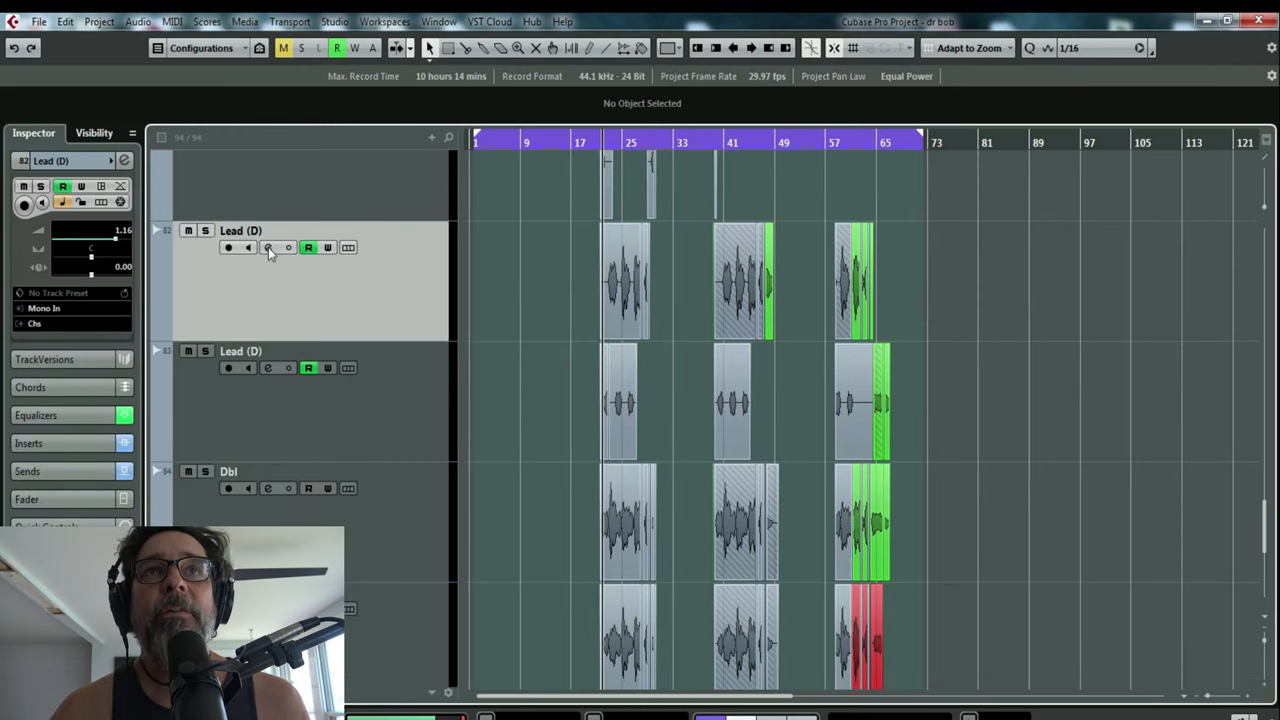
click(268, 248)
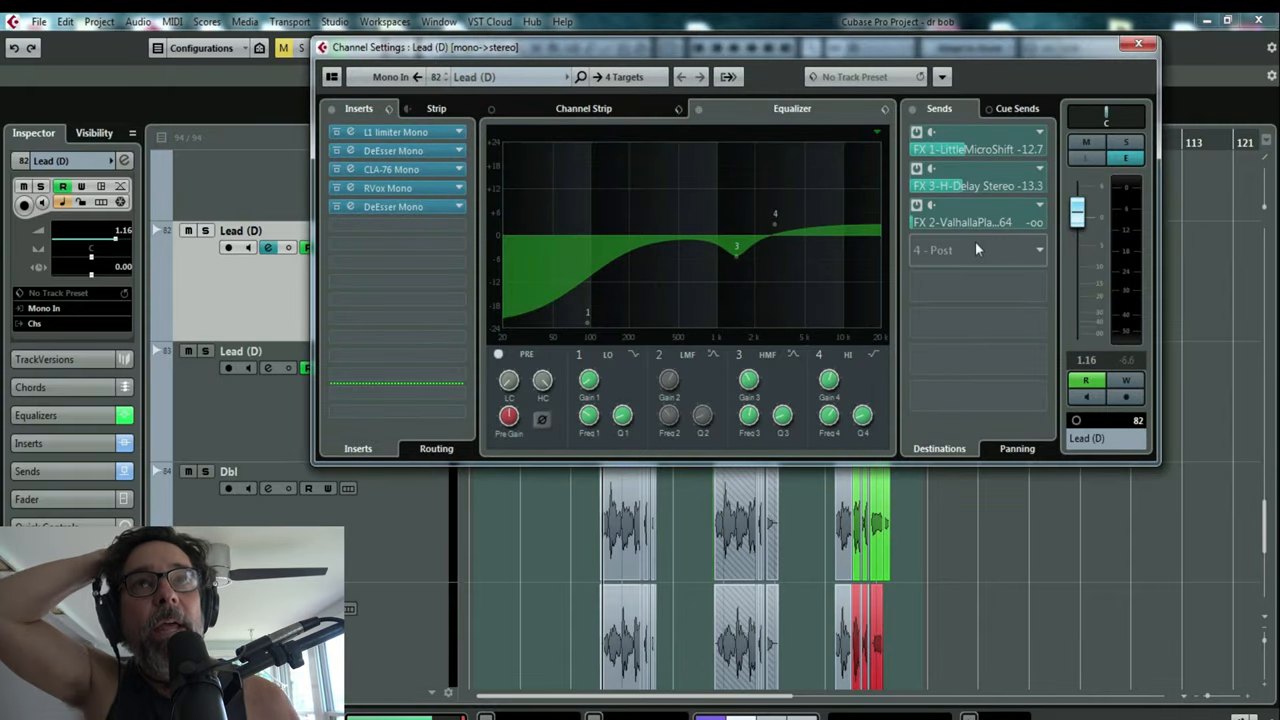
- Check the LittleMicroShift send's effect editor and close it again
right_click(983, 148)
click(1012, 297)
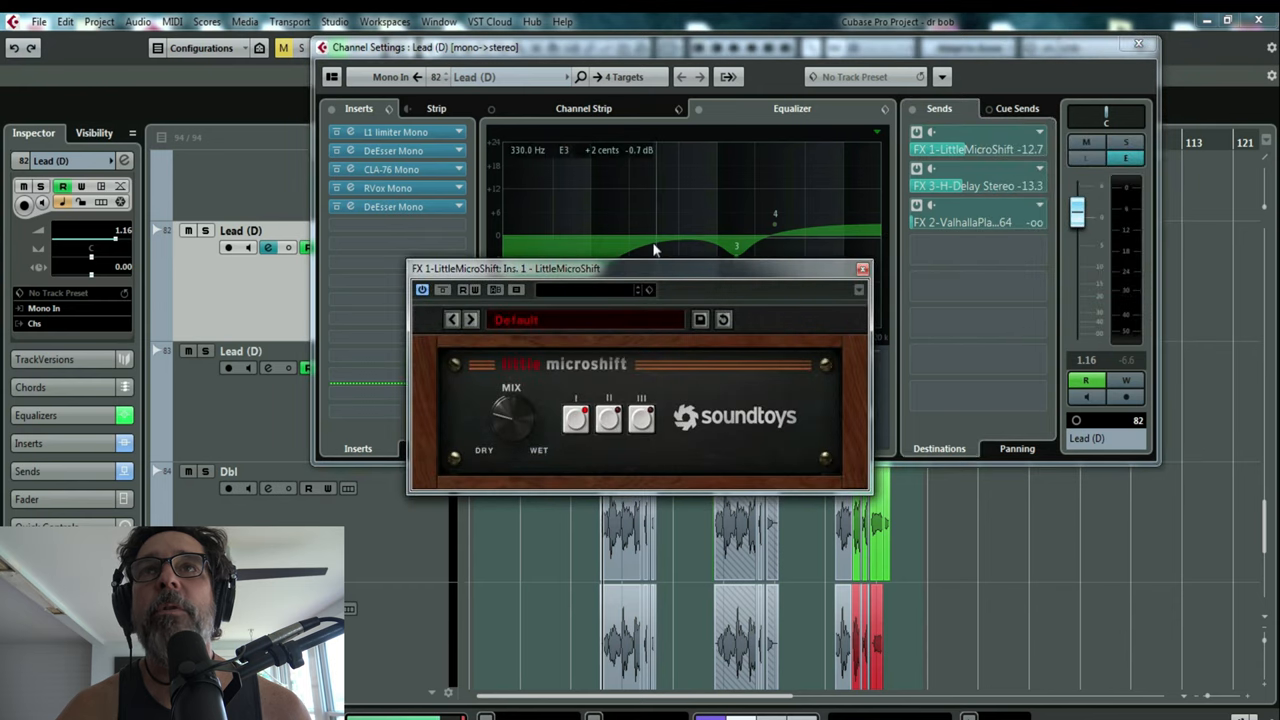
click(862, 268)
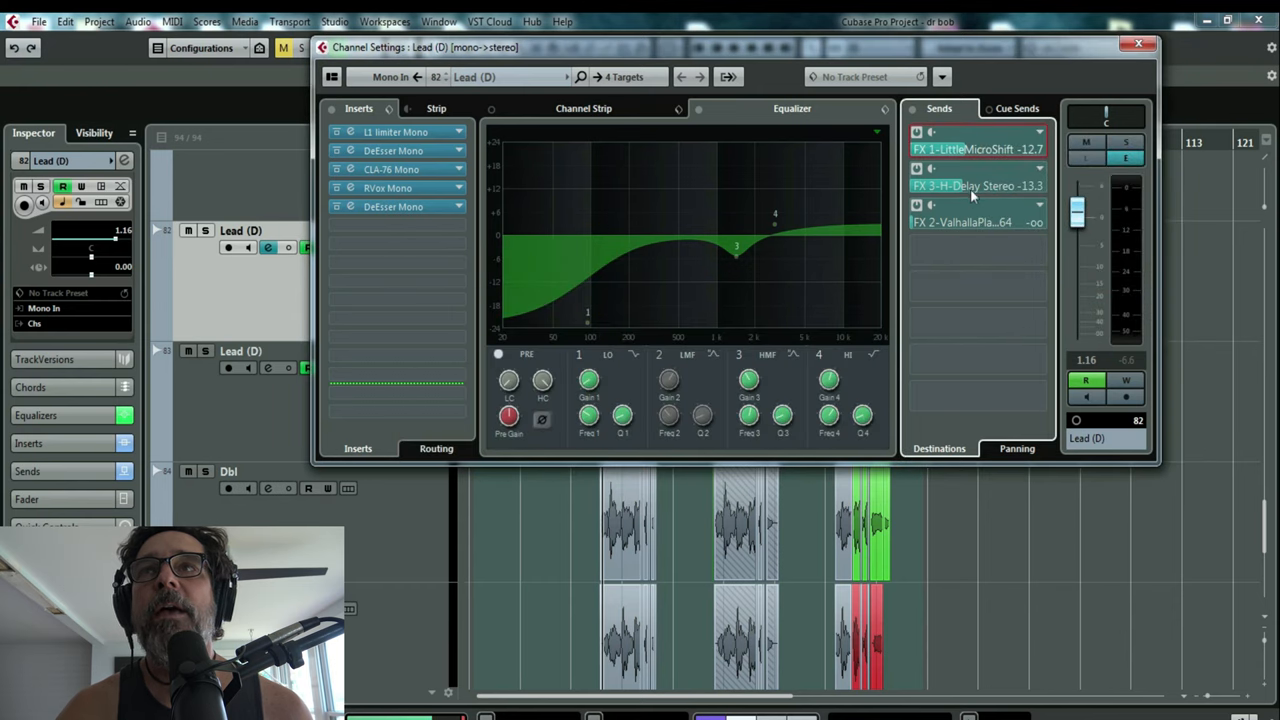
- Check the H-Delay Stereo send's effect editor and close it again
right_click(970, 188)
click(1021, 351)
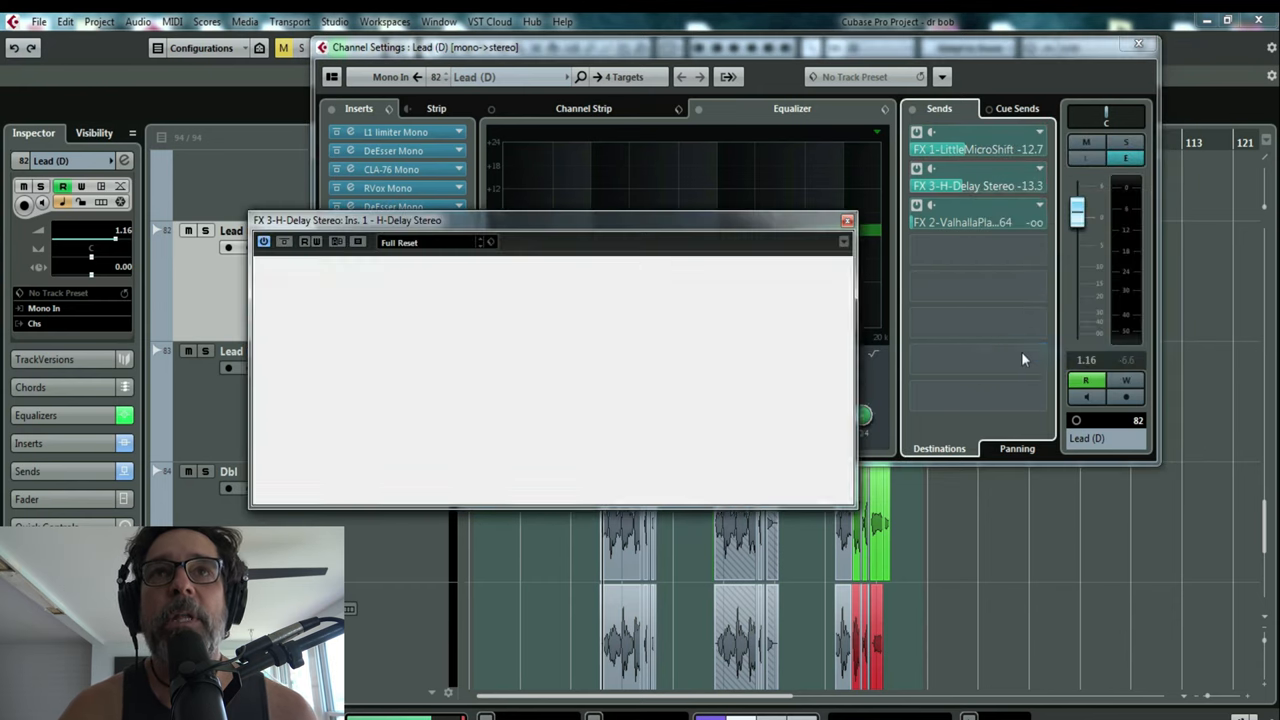
click(847, 219)
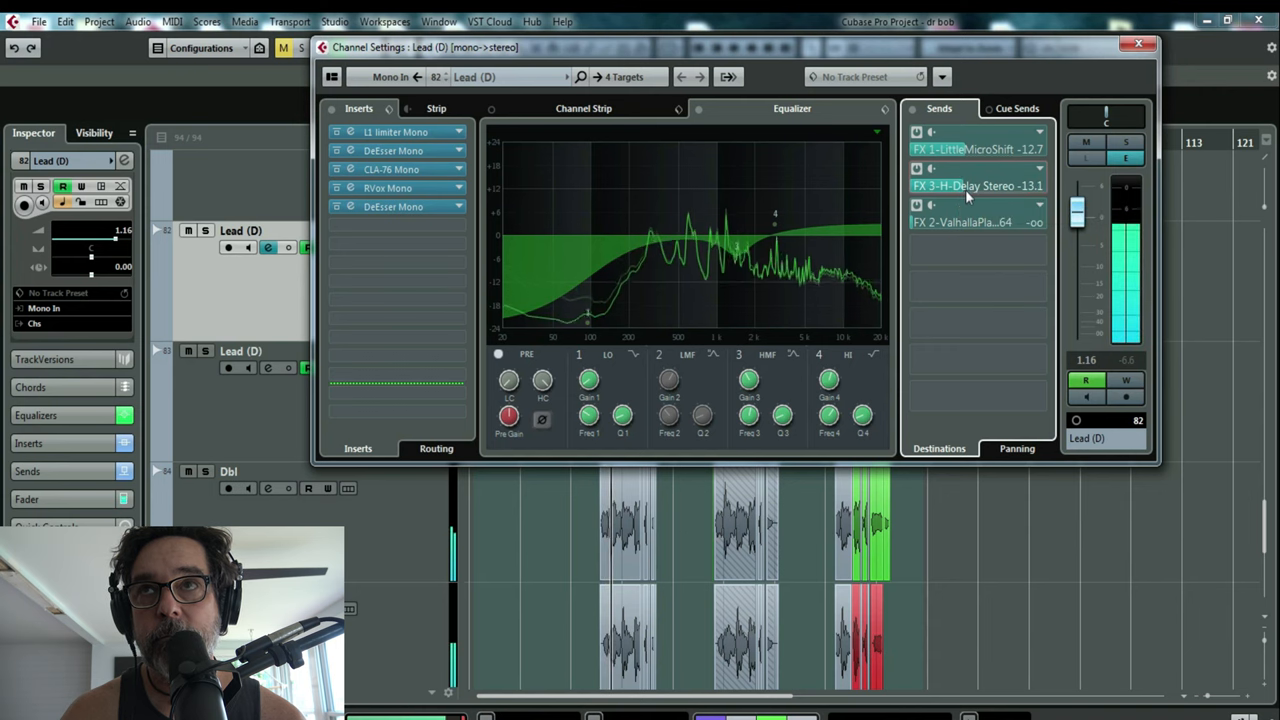
- Raise the Lead (D) FX 3 H-Delay Stereo send from -13.3 to about -8.6 dB
drag(965, 190, 969, 190)
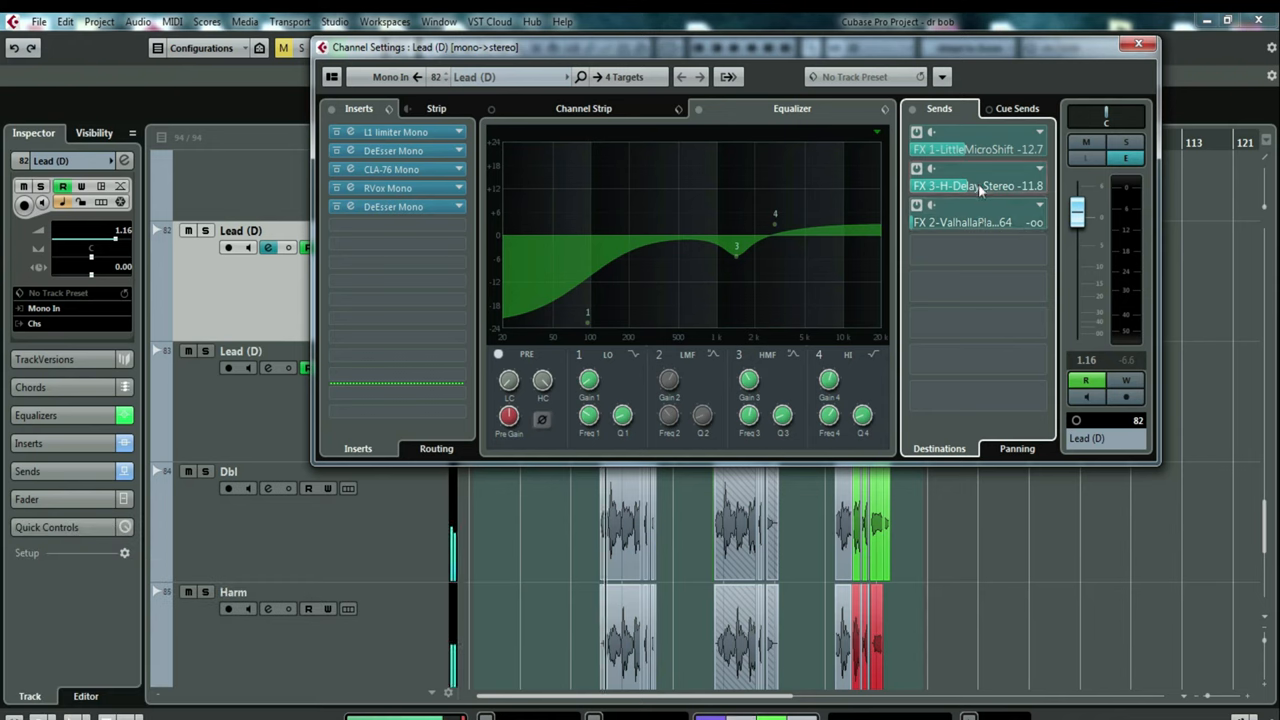
mouse_move(995, 188)
mouse_down()
mouse_move(1060, 200)
mouse_move(994, 194)
mouse_up()
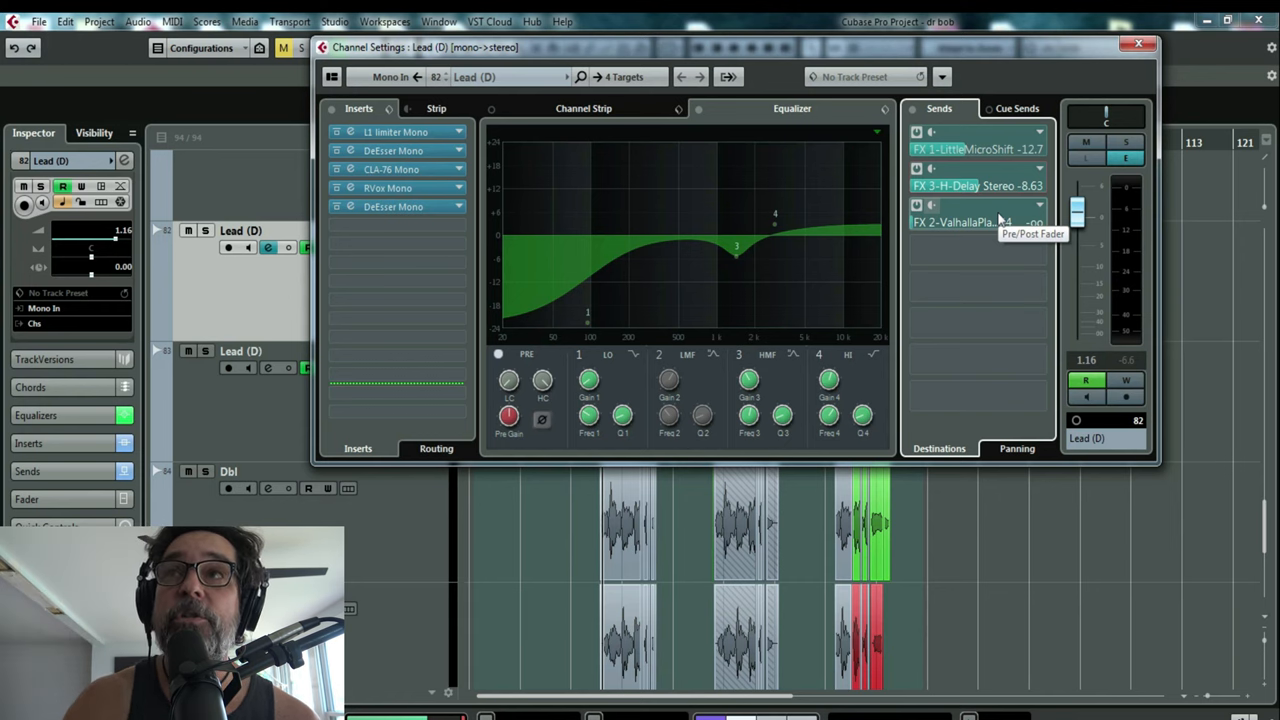
key(e)
scroll(563, 405, up, 5)
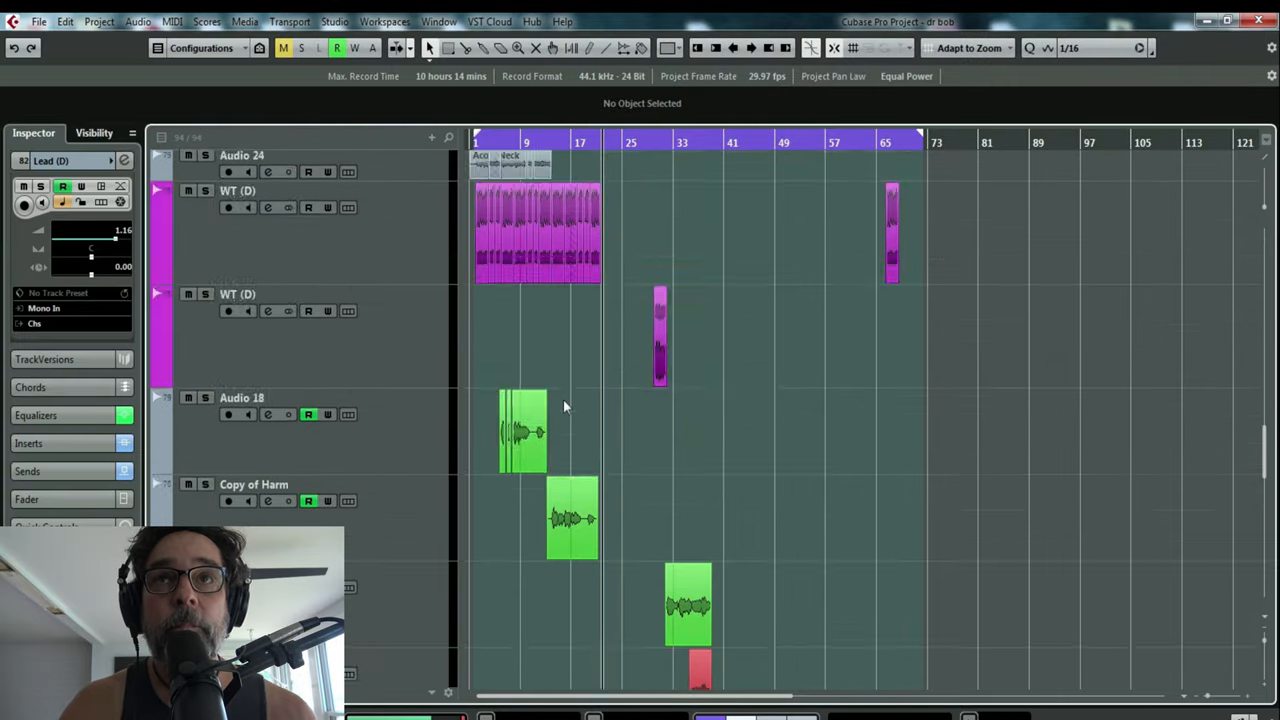
scroll(561, 395, up, 5)
scroll(561, 395, up, 5)
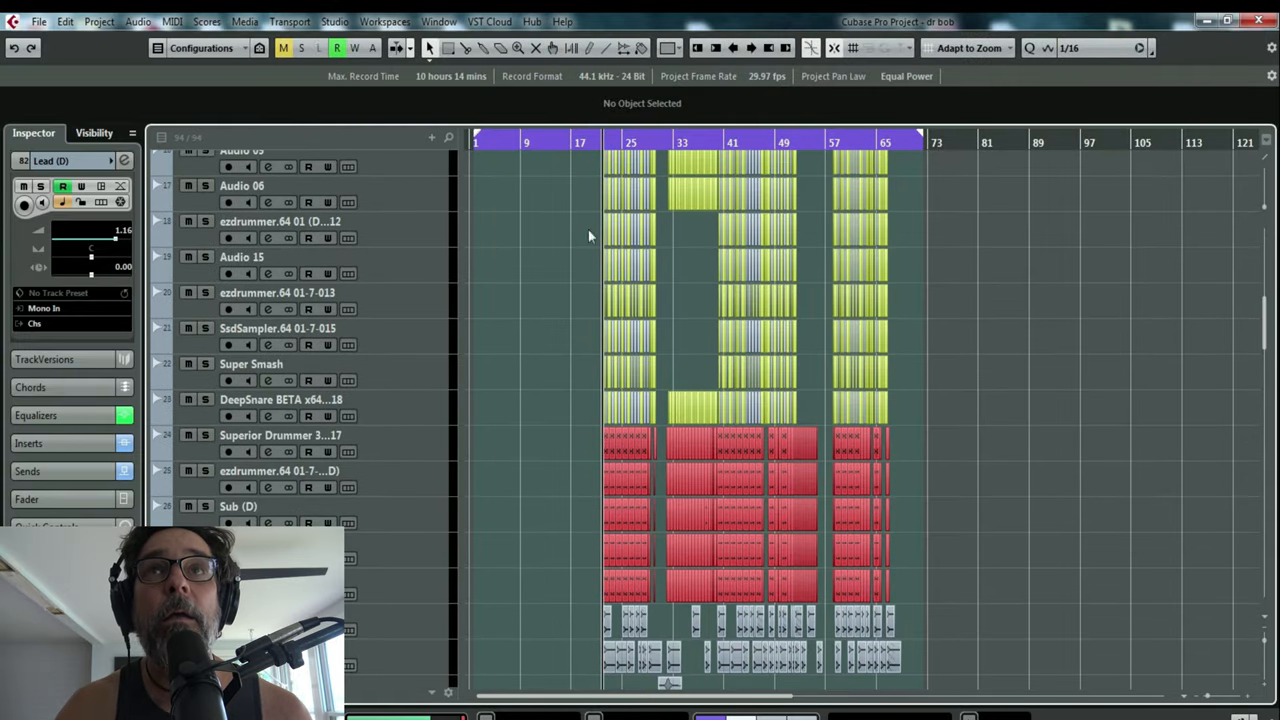
ctrl+scroll(600, 155, up, 6)
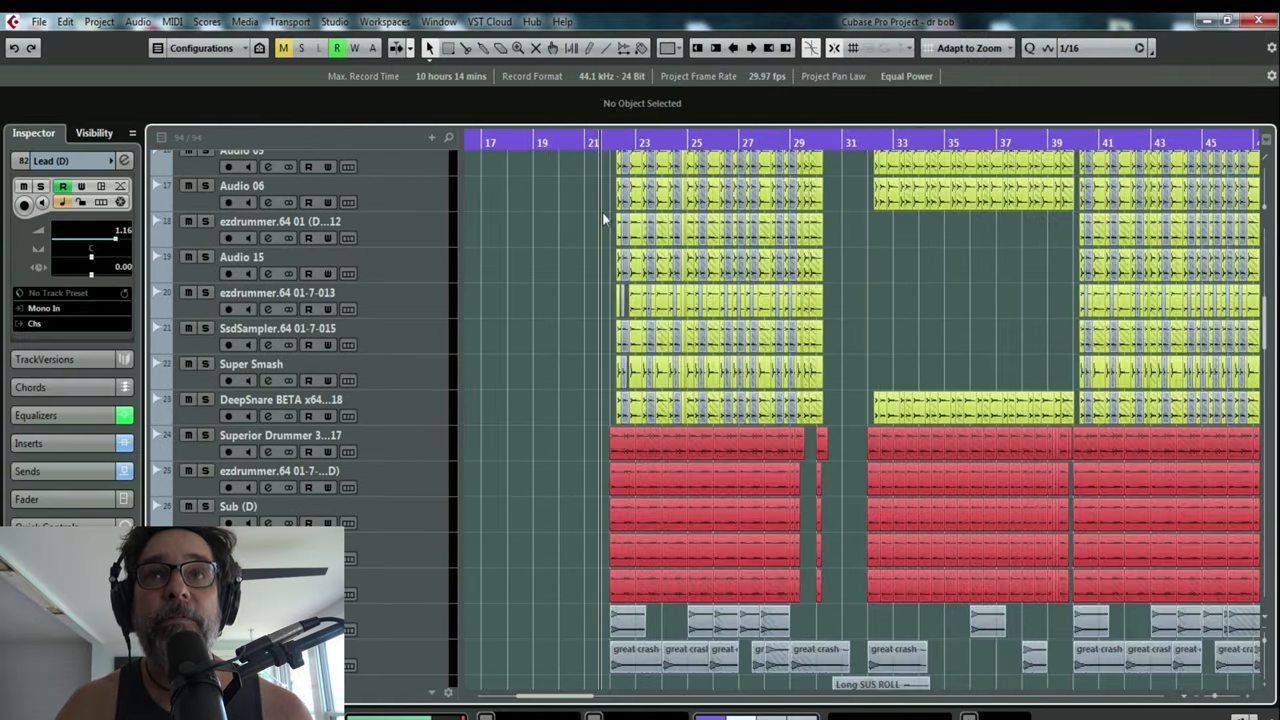
scroll(609, 315, up, 5)
scroll(609, 315, up, 6)
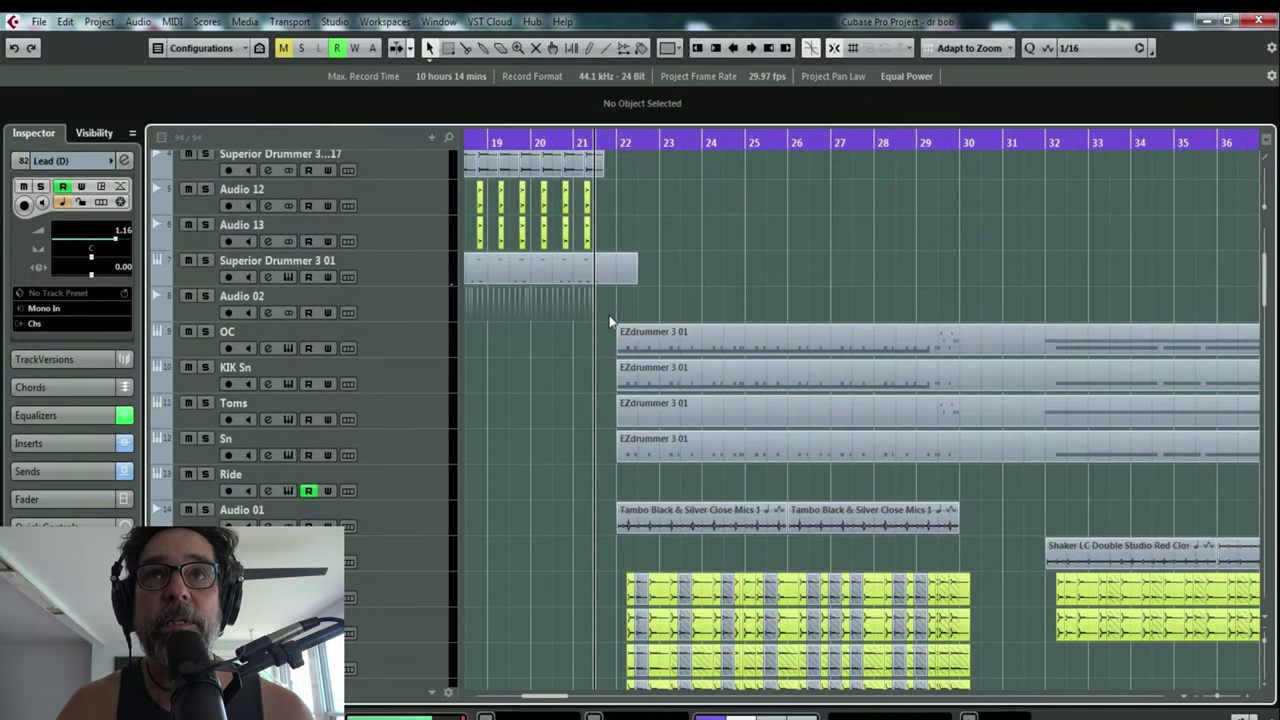
click(410, 437)
click(616, 142)
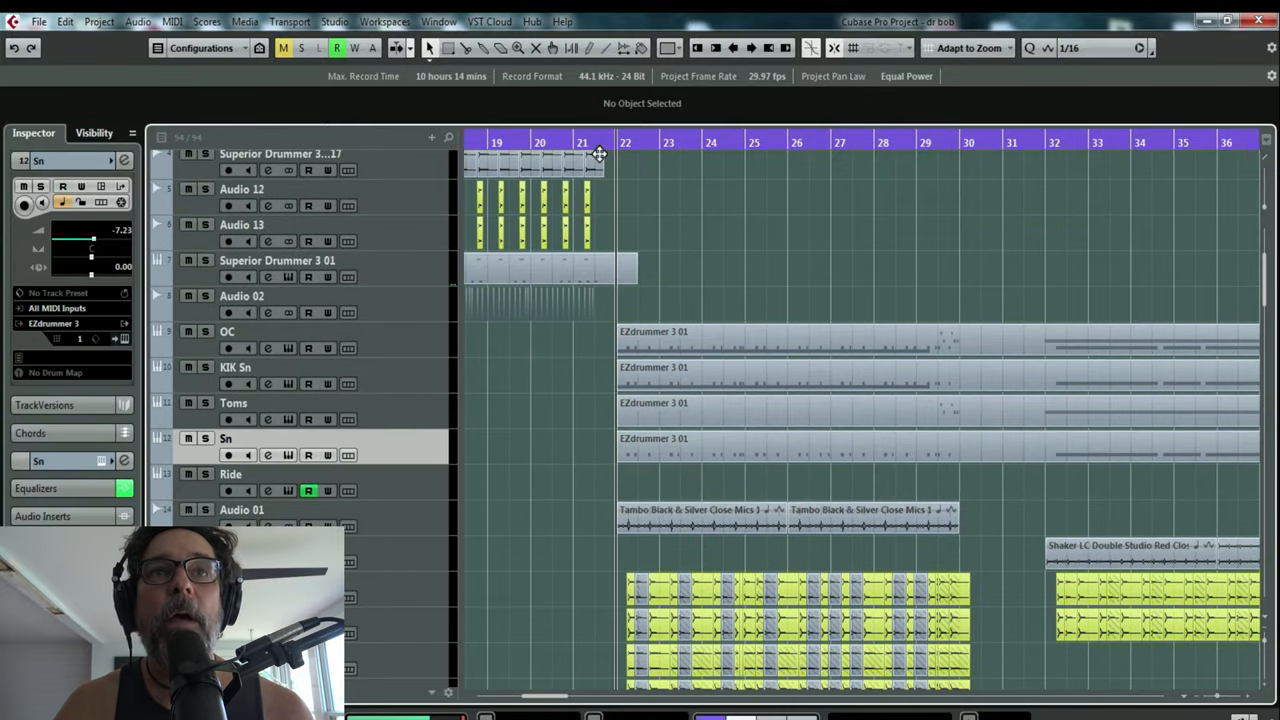
click(123, 339)
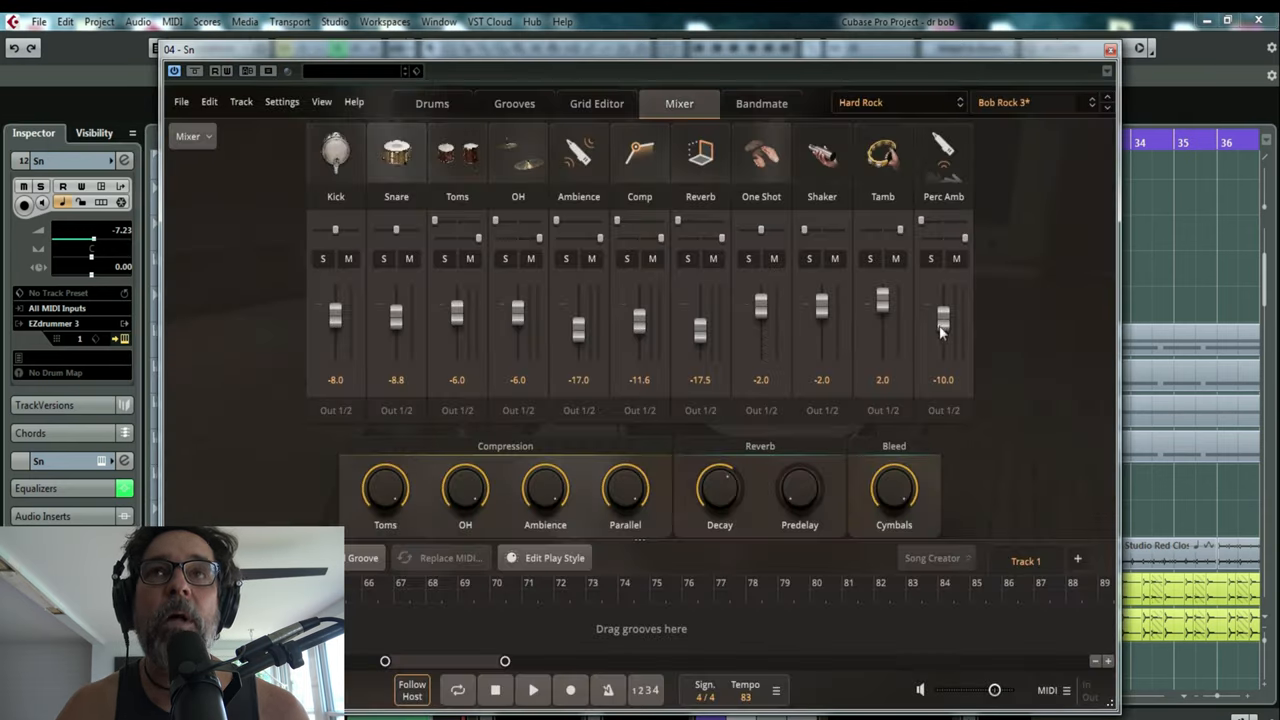
- Audition the EZdrummer kit: rack and floor toms, snare and kick drum
click(435, 106)
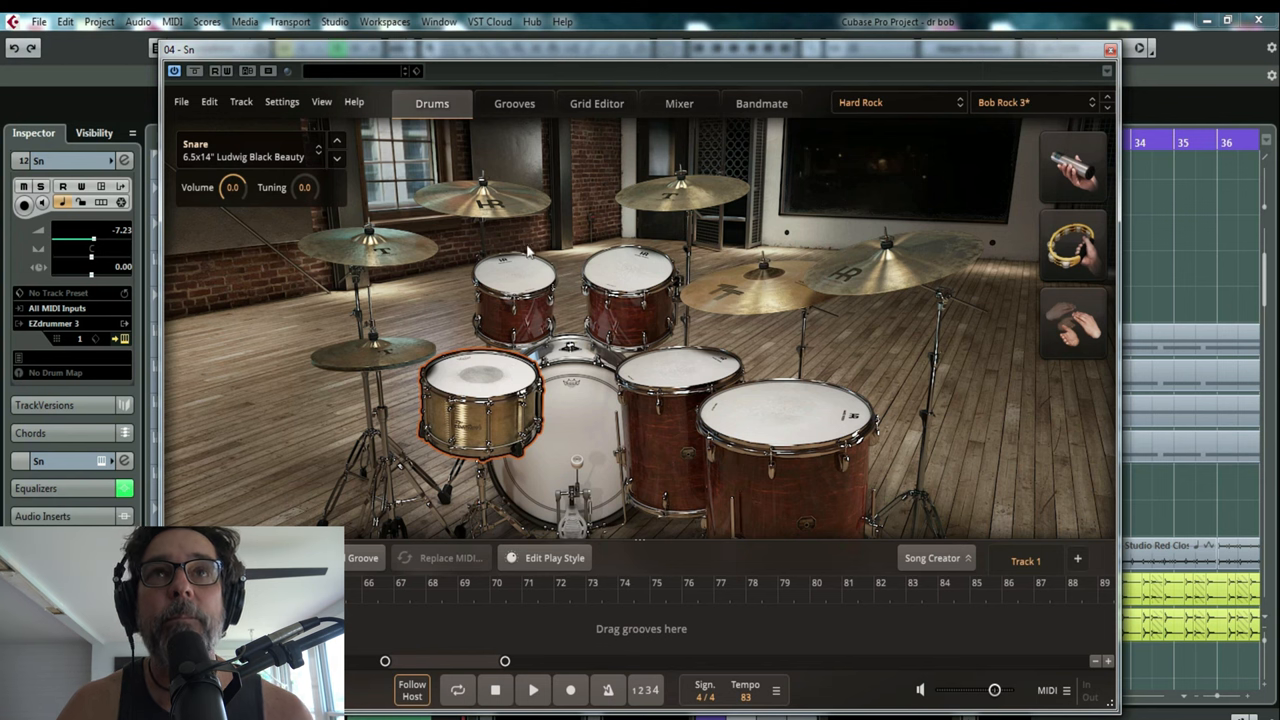
click(530, 277)
click(647, 275)
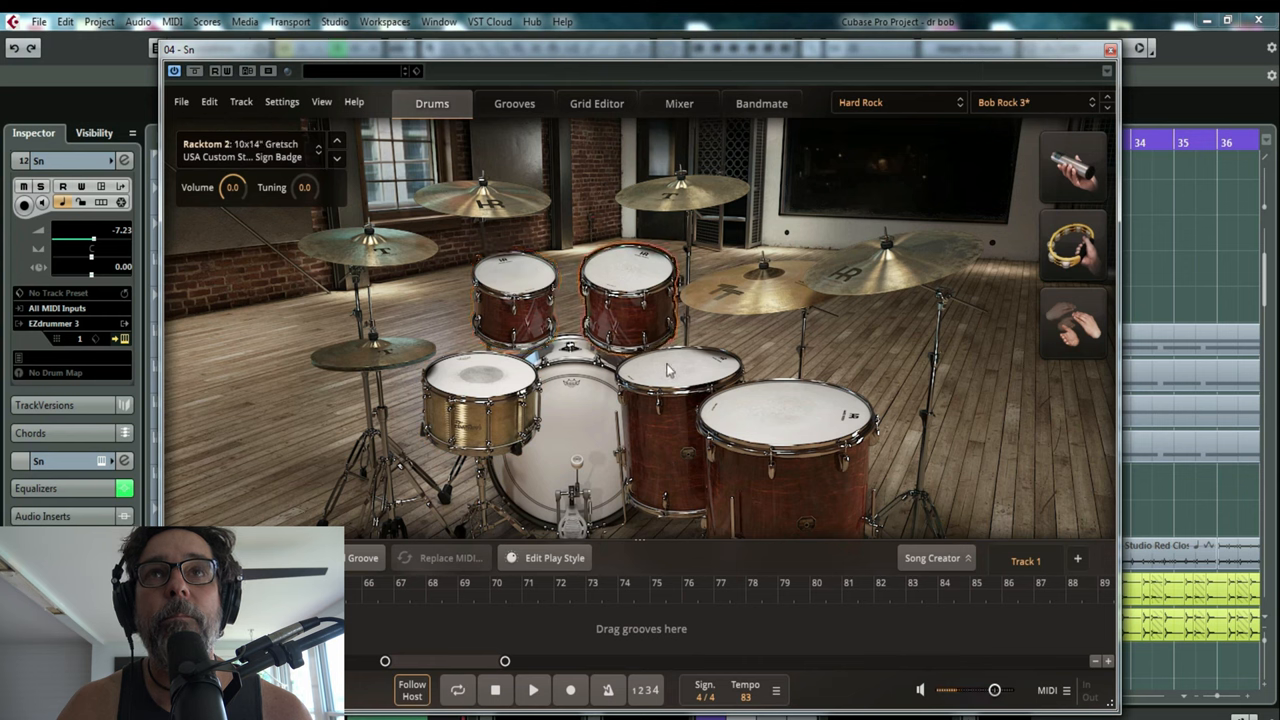
click(666, 363)
click(760, 415)
click(507, 390)
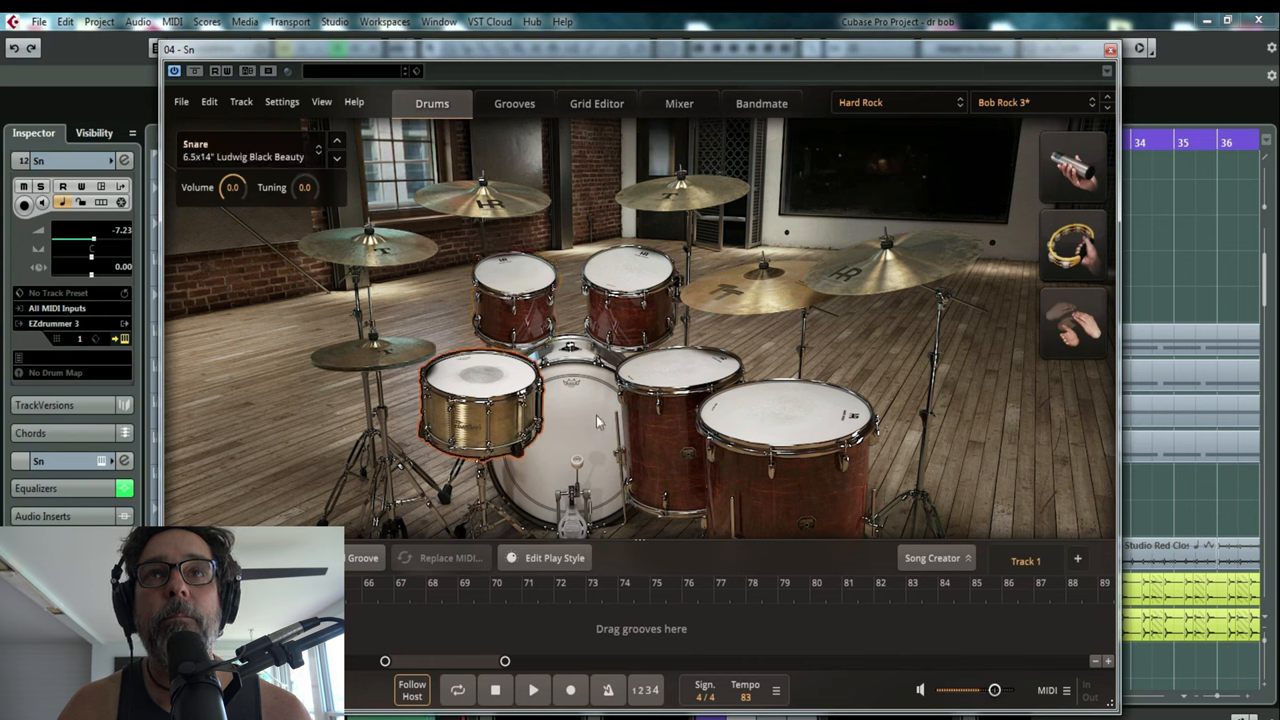
click(586, 422)
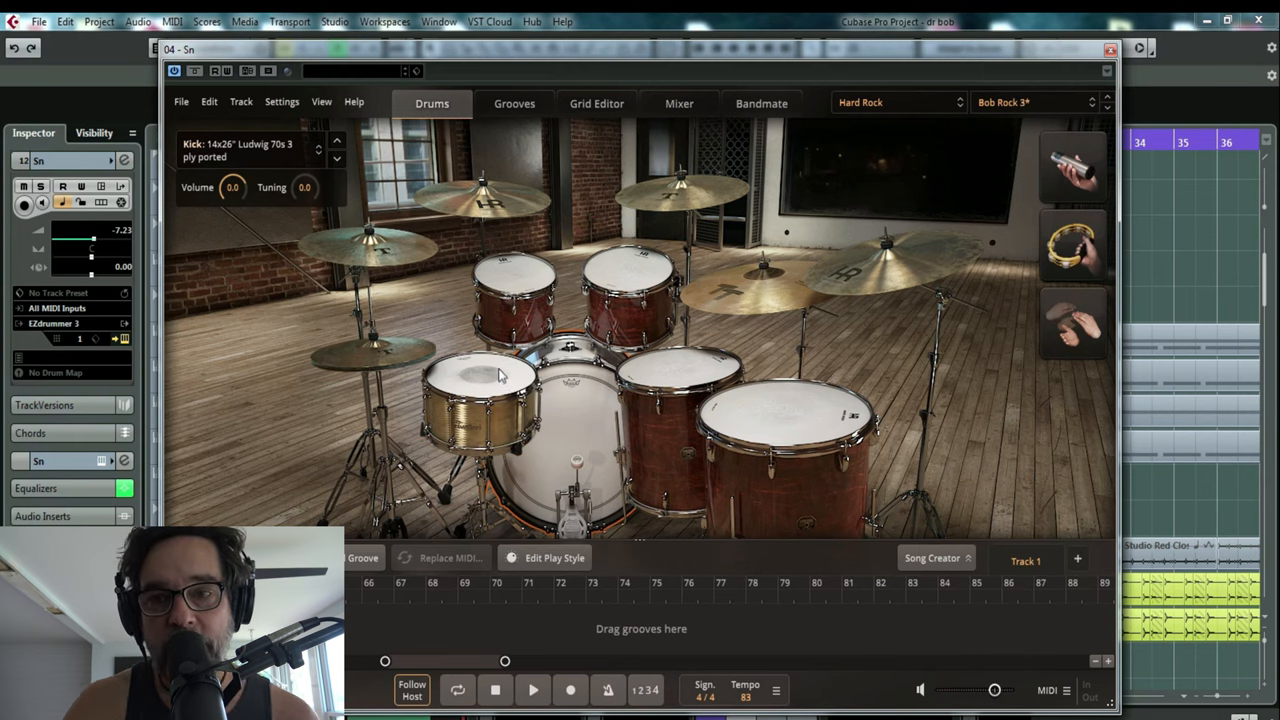
- Close the EZdrummer 3 window to return to the Cubase arrangement
click(1108, 50)
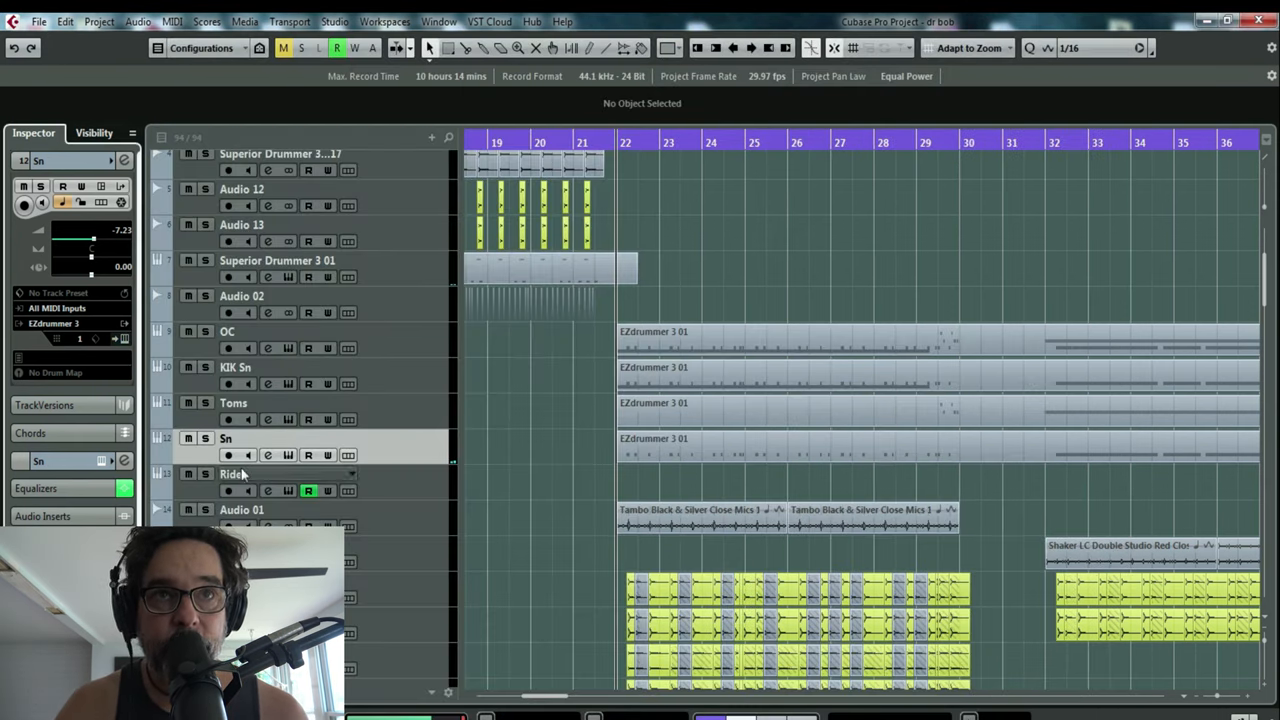
- In the Sn channel EQ, boost band 2 strongly around 236 Hz while playing
click(268, 456)
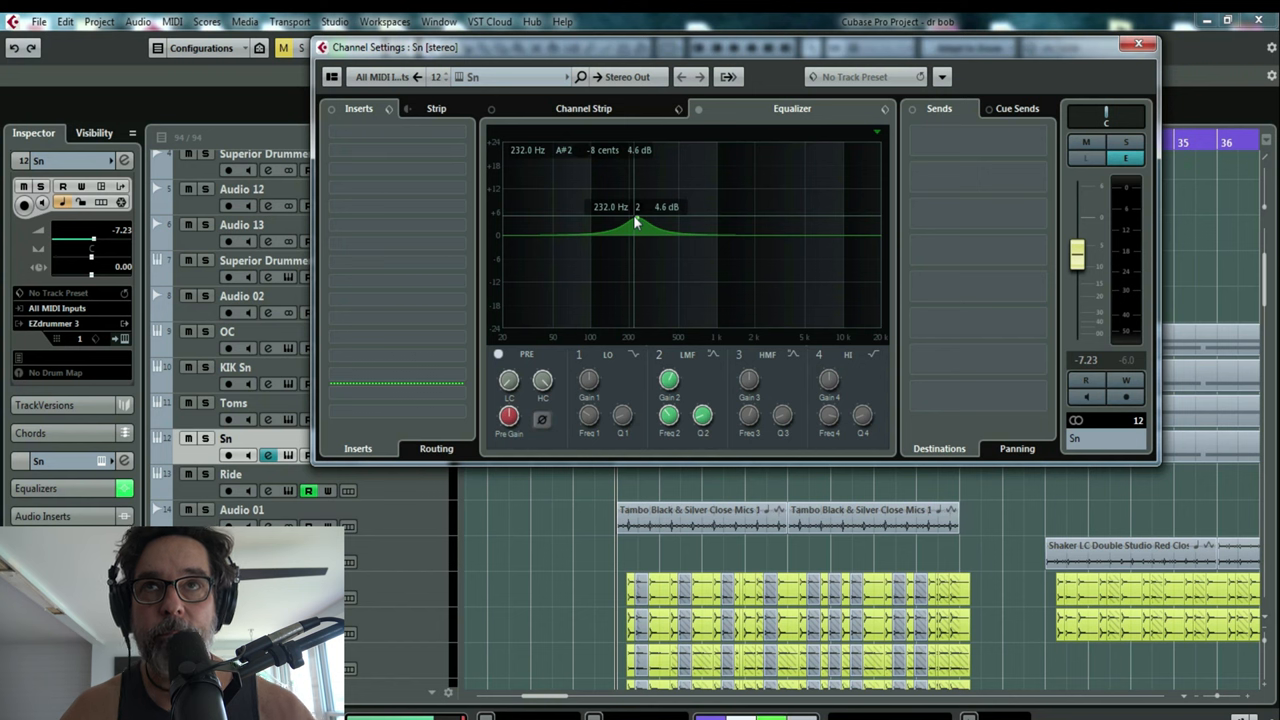
key(space)
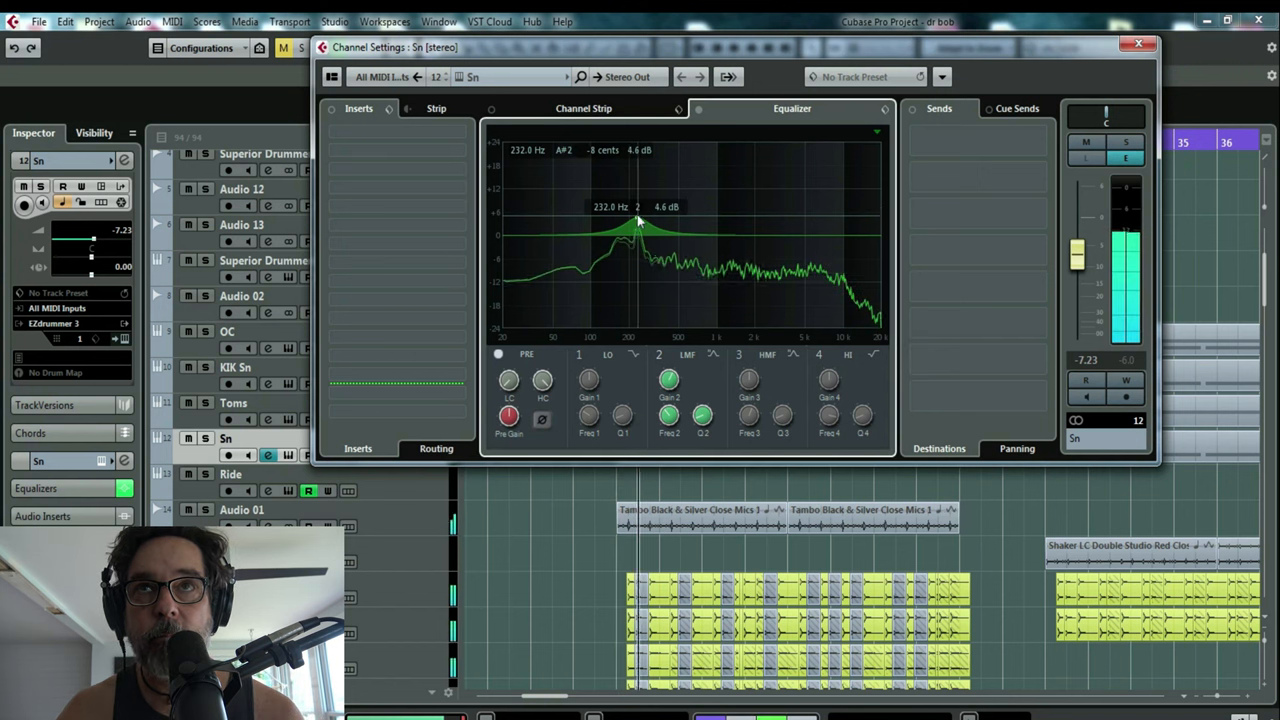
drag(637, 220, 639, 163)
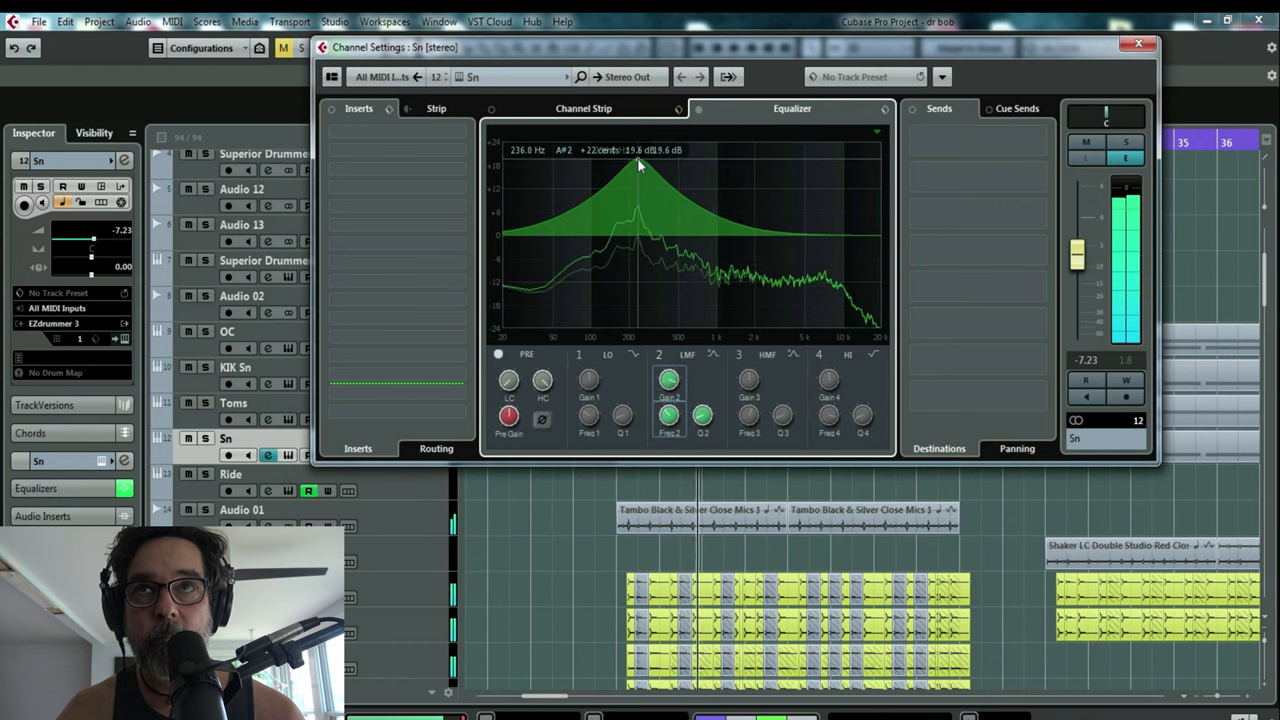
drag(639, 163, 639, 166)
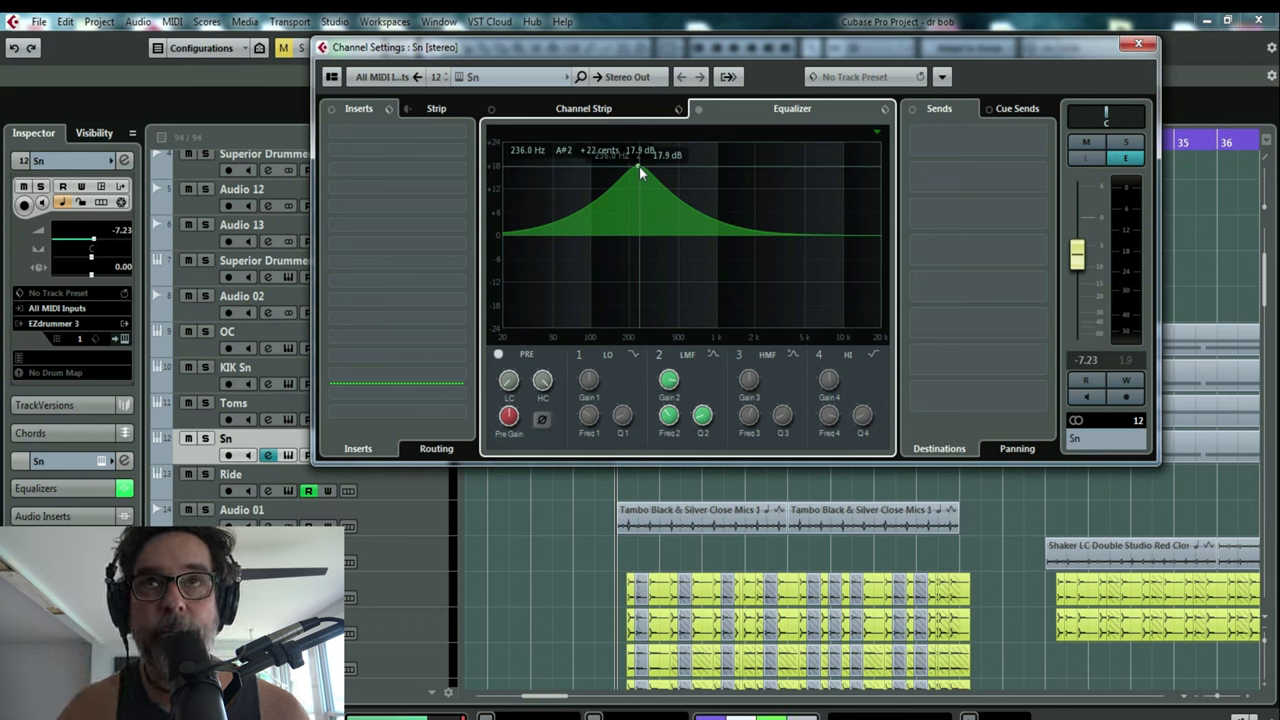
- Listen again and ease the 236 Hz low-mid boost down to about 11.8 dB
key(space)
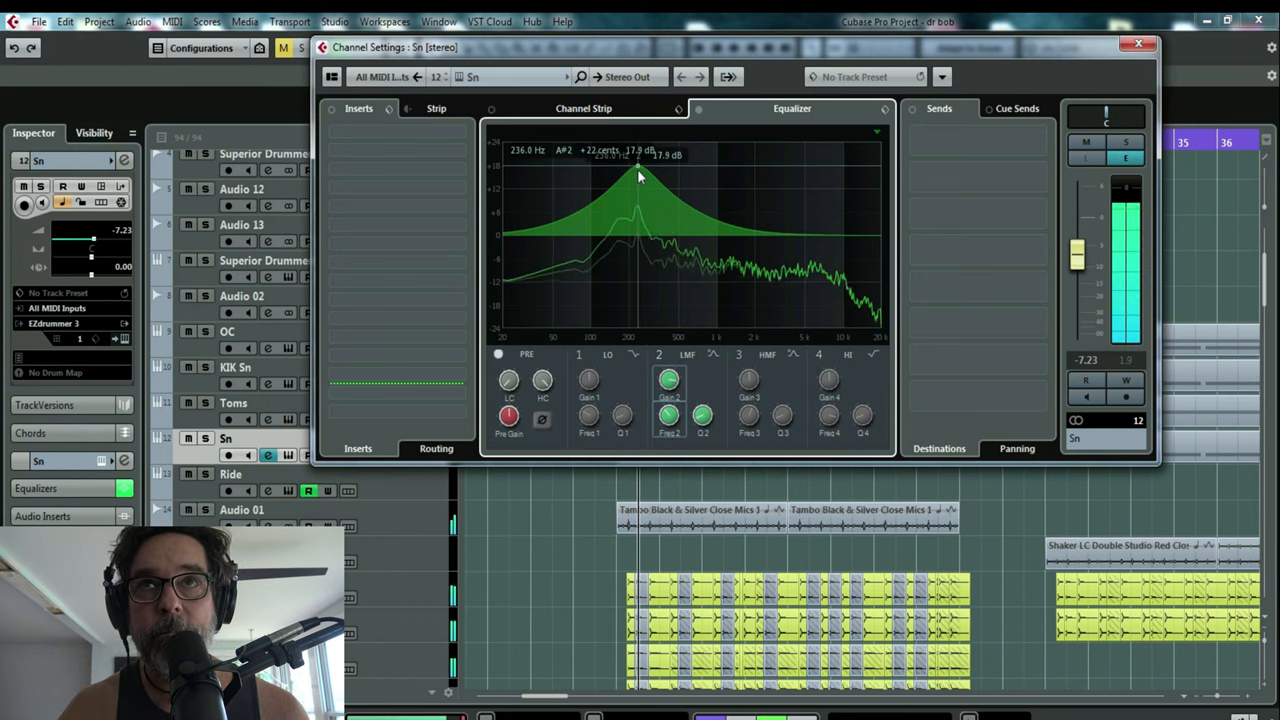
drag(637, 169, 637, 207)
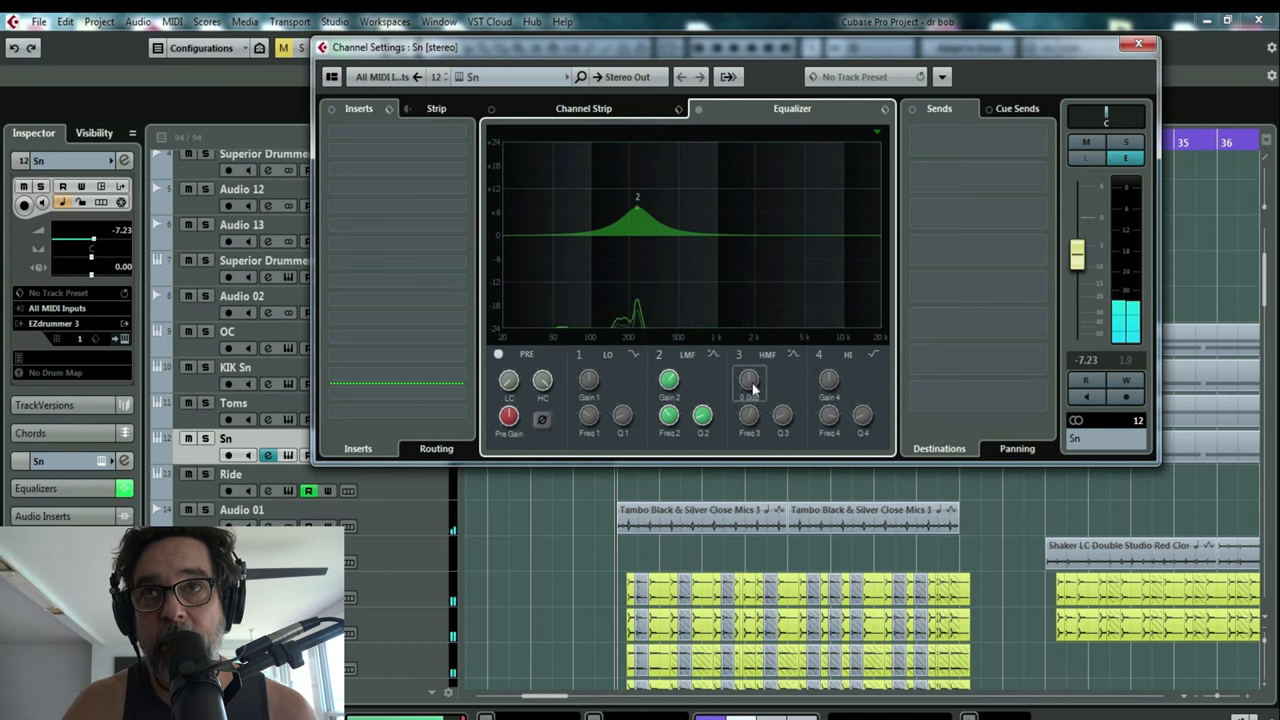
mouse_move(754, 236)
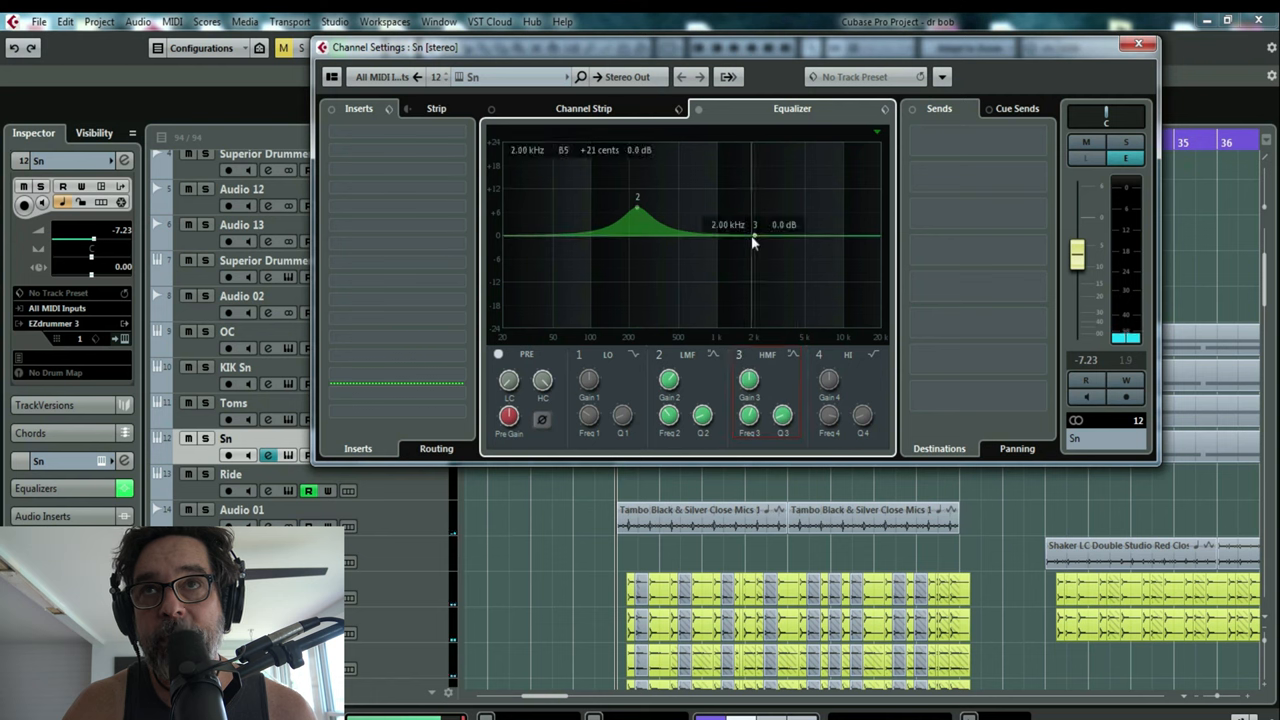
- Boost Sn EQ band 3 by about +8 dB, sweeping it to settle near 4.4 kHz
drag(754, 235, 790, 206)
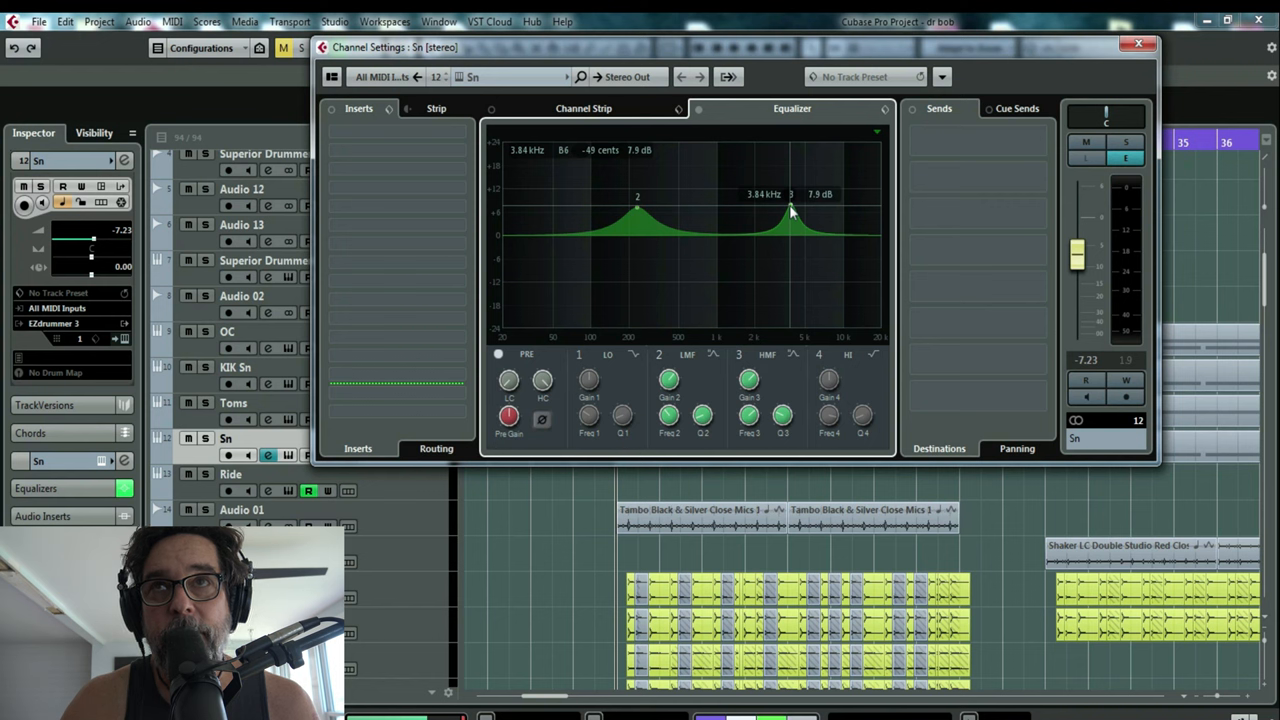
mouse_move(790, 206)
mouse_down()
mouse_move(822, 206)
mouse_move(799, 208)
mouse_up()
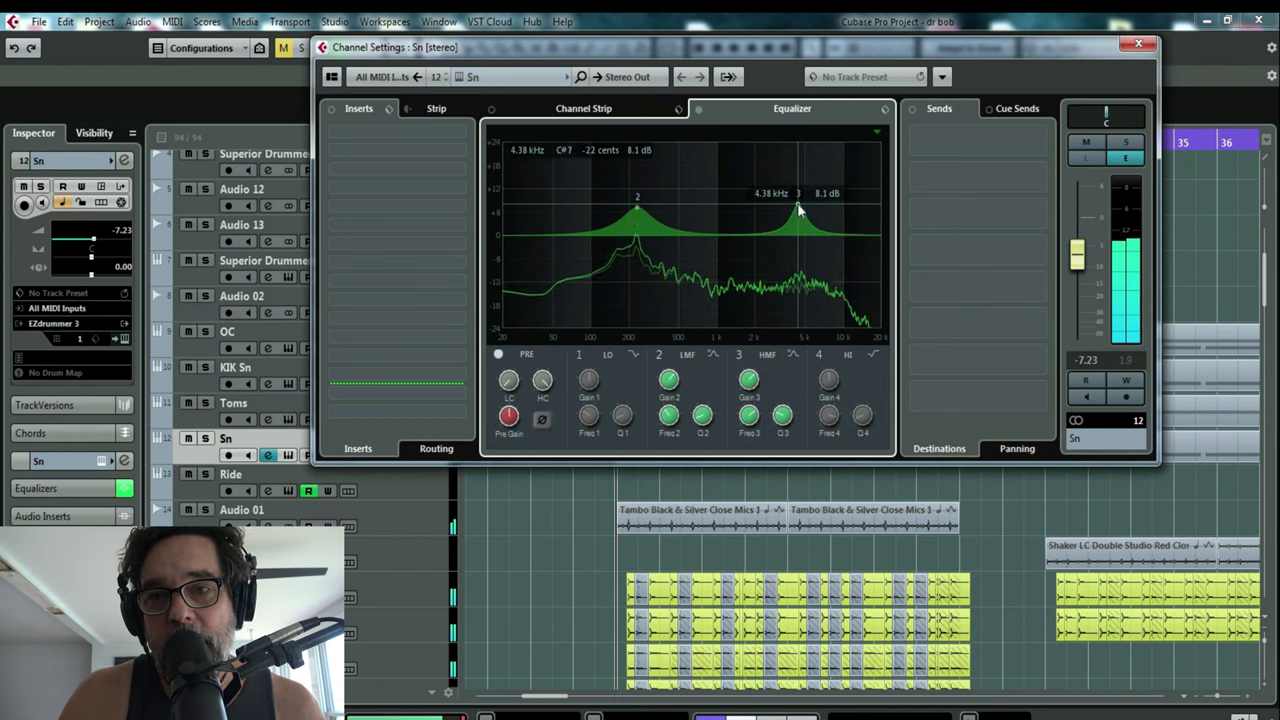
key(space)
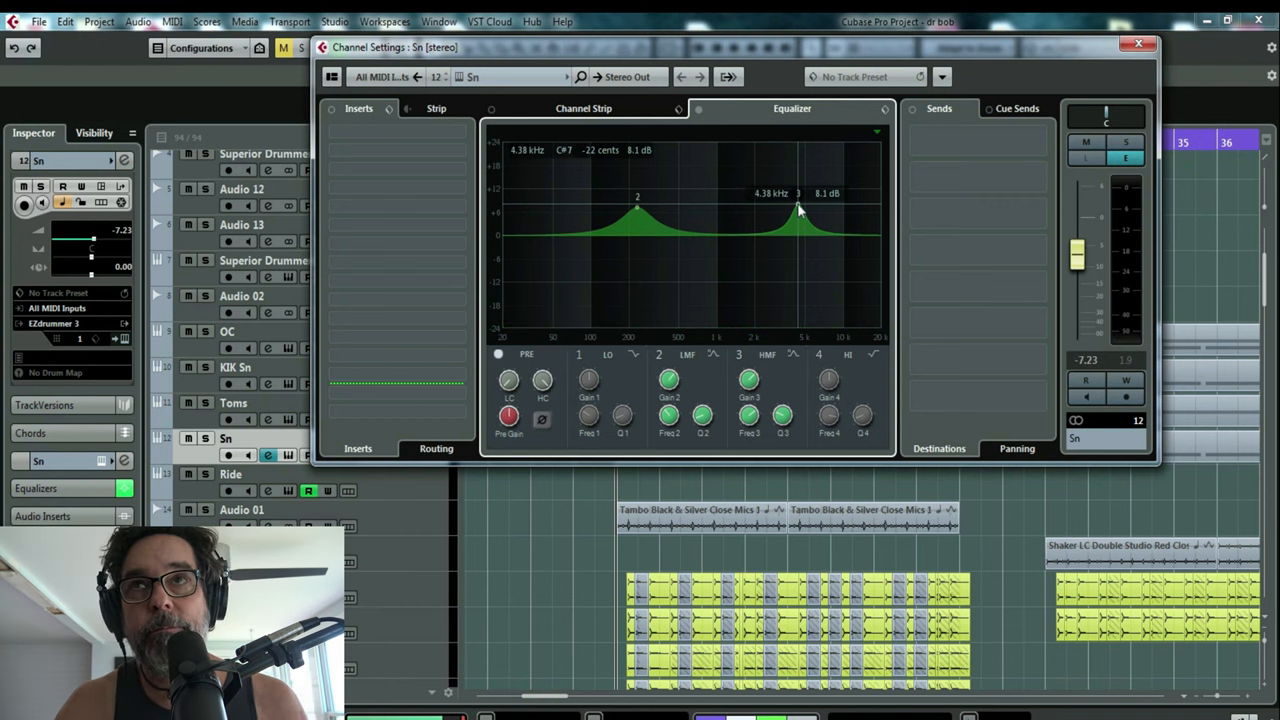
key(space)
mouse_move(799, 208)
mouse_down()
mouse_move(797, 186)
mouse_move(834, 163)
mouse_move(824, 206)
mouse_up()
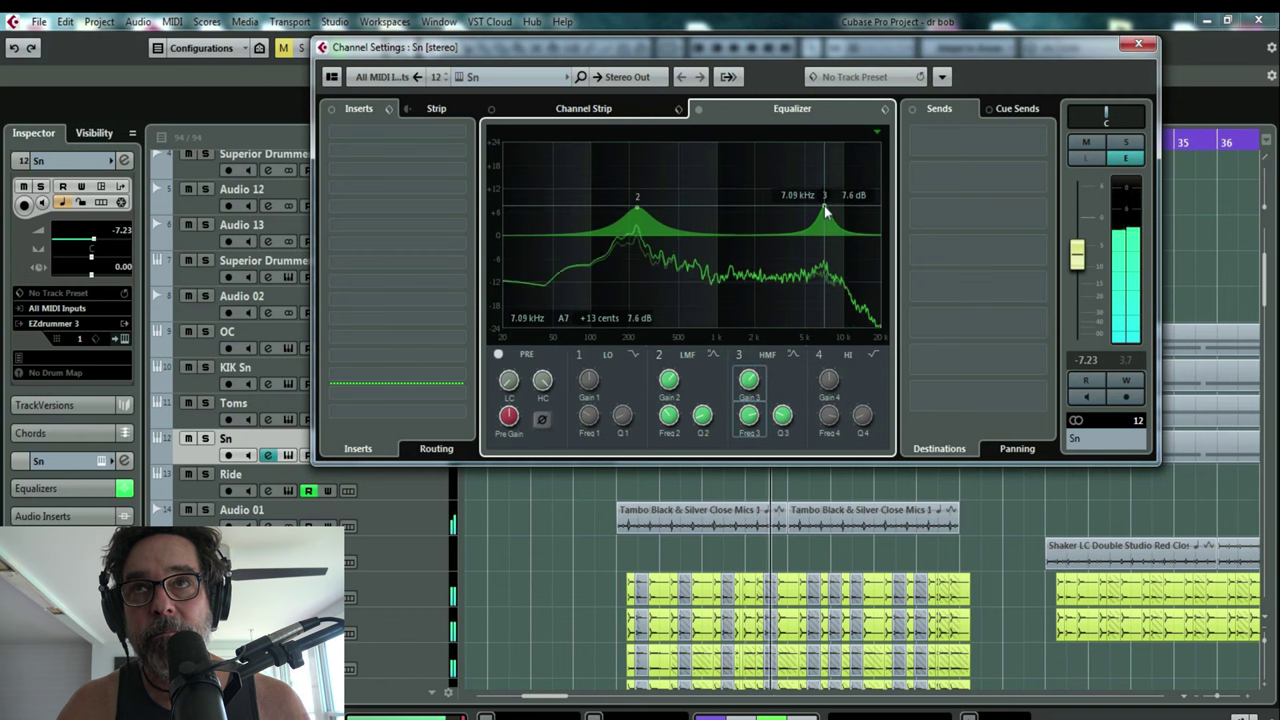
- Close the Sn channel settings and stop playback in the arrangement
click(1138, 44)
key(space)
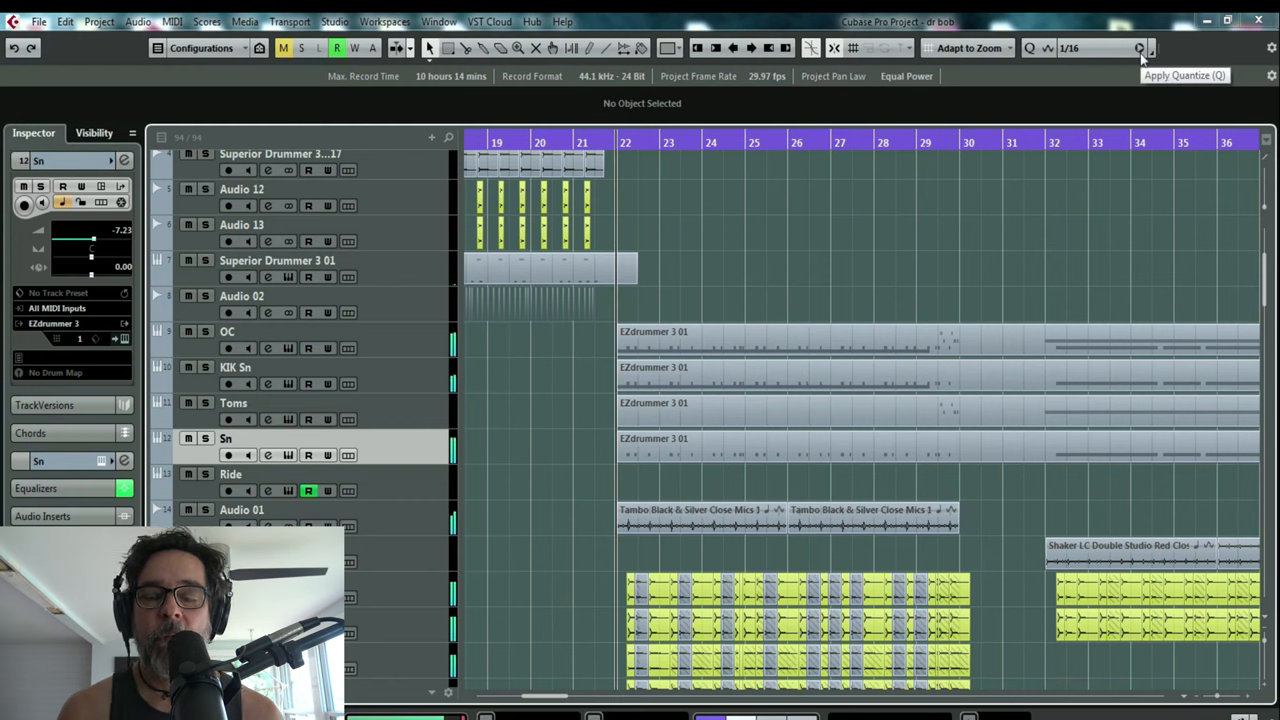